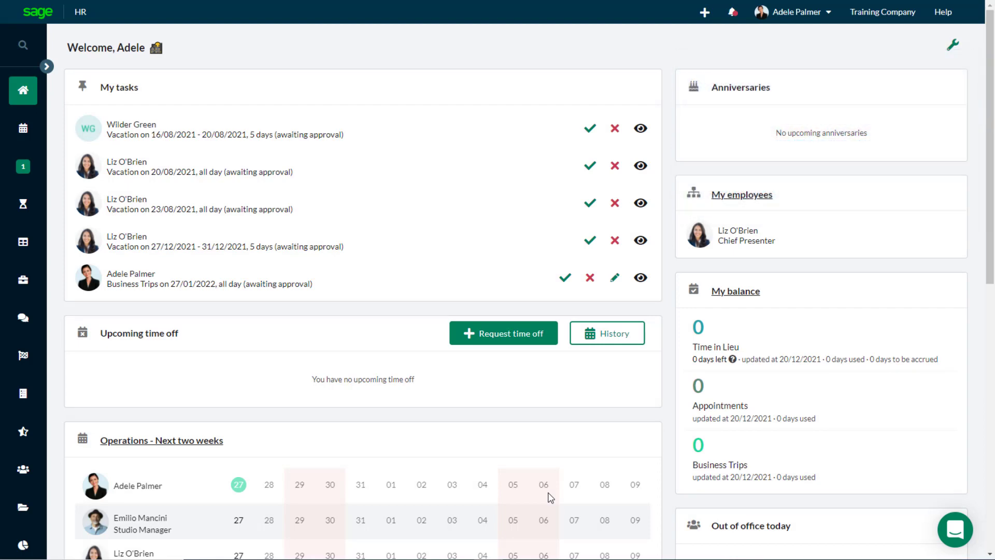
# Step: Open the Documents page under Employee data in the company settings
pyautogui.click(823, 16)
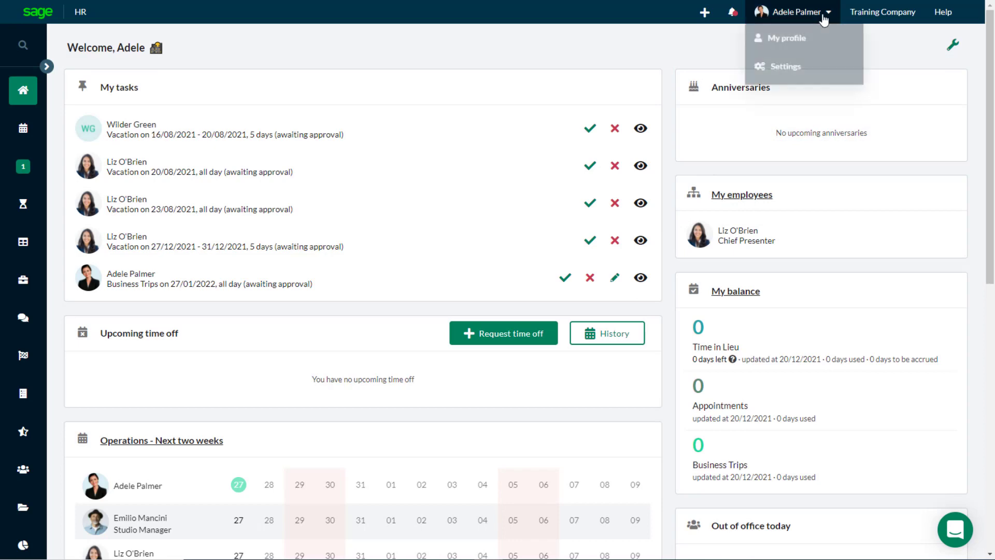
pyautogui.click(790, 66)
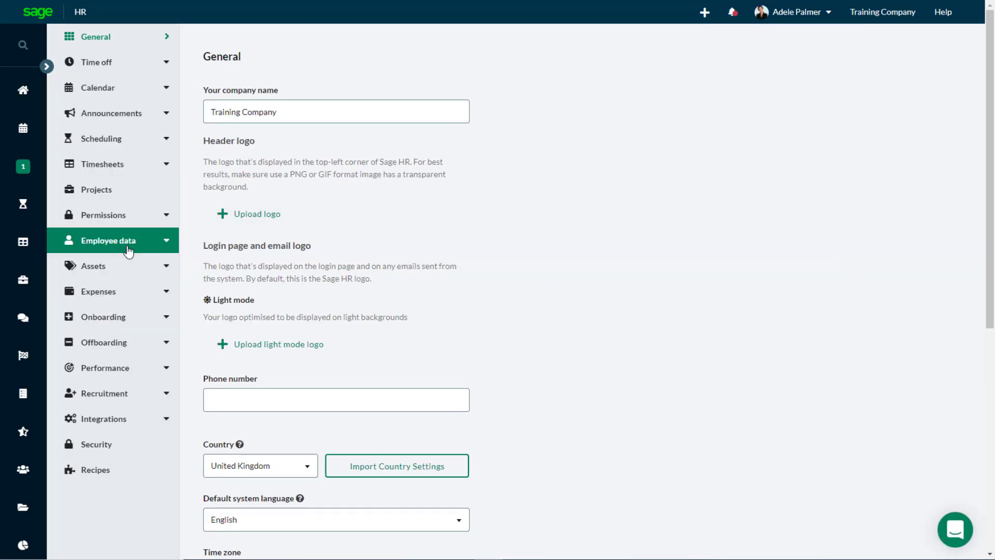
pyautogui.click(104, 250)
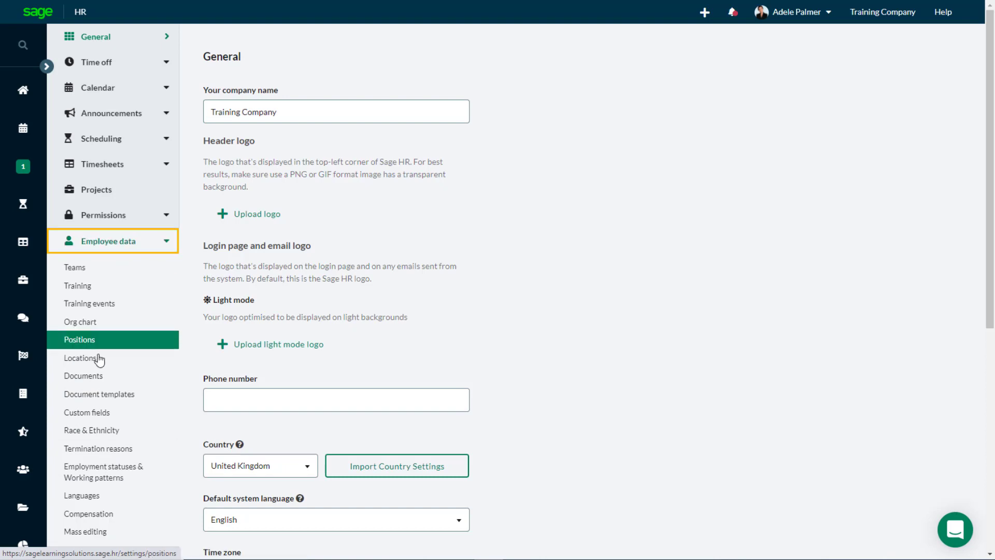
pyautogui.click(102, 378)
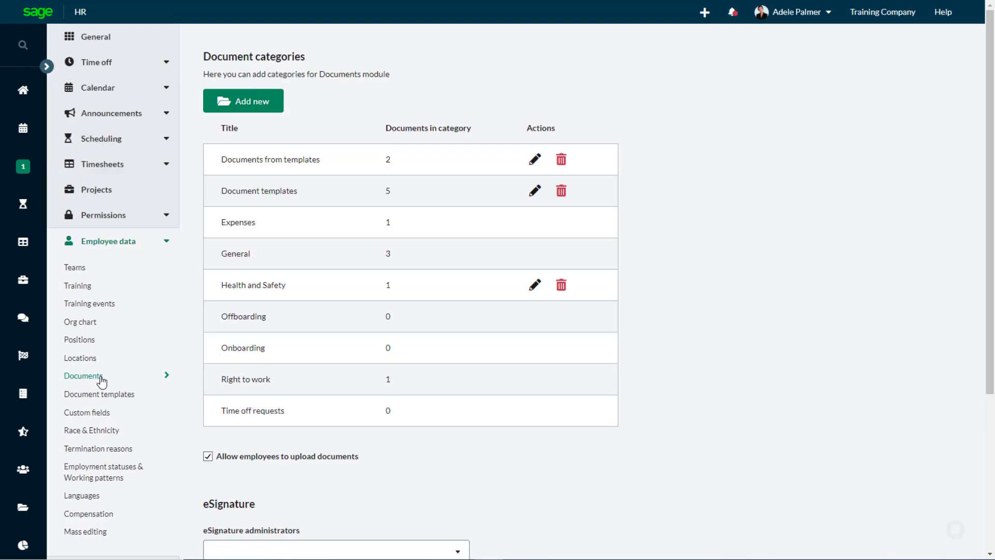
pyautogui.scroll(-4, 193, 338)
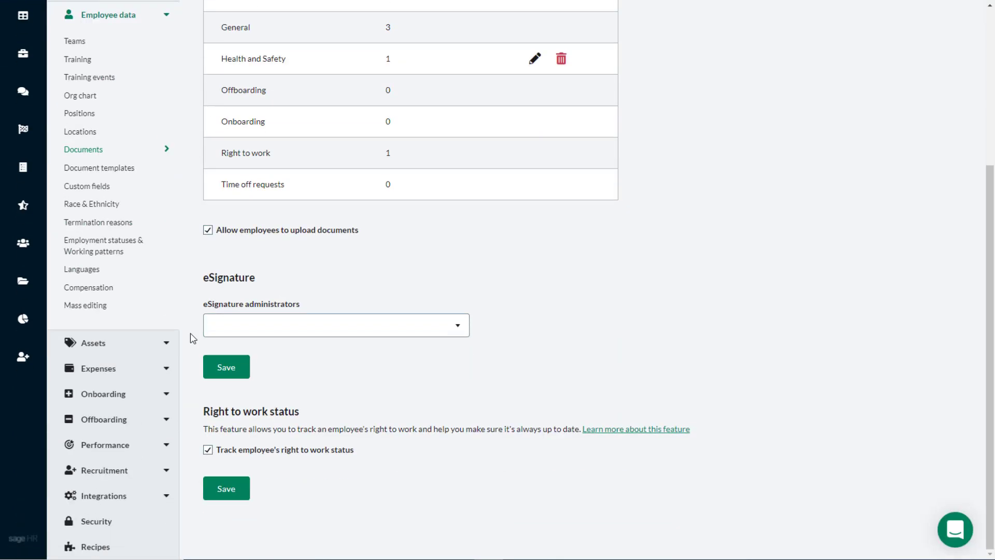
# Step: Add two employees as eSignature administrators and save the list
pyautogui.click(456, 325)
pyautogui.scroll(-1, 418, 409)
pyautogui.click(419, 412)
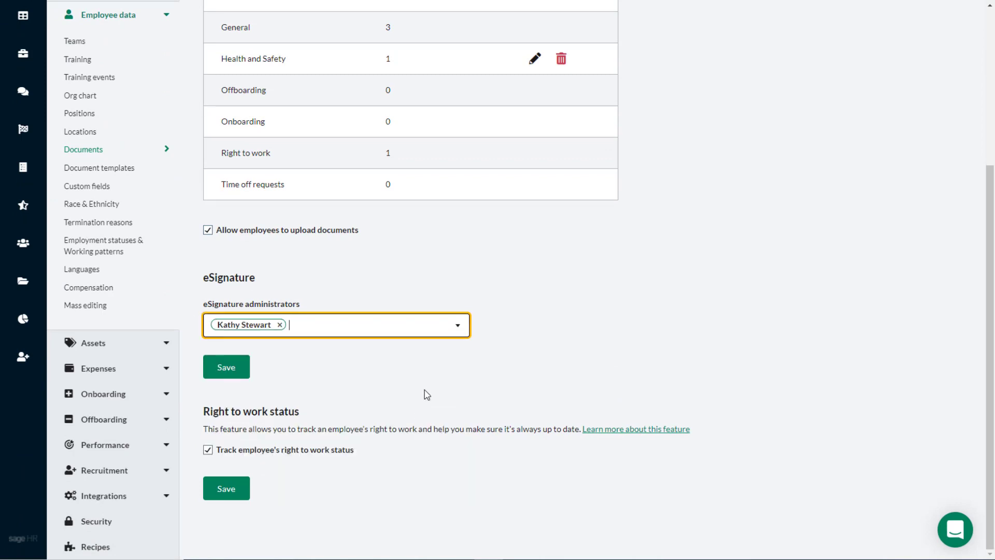
pyautogui.click(435, 325)
pyautogui.scroll(-3, 420, 421)
pyautogui.click(419, 419)
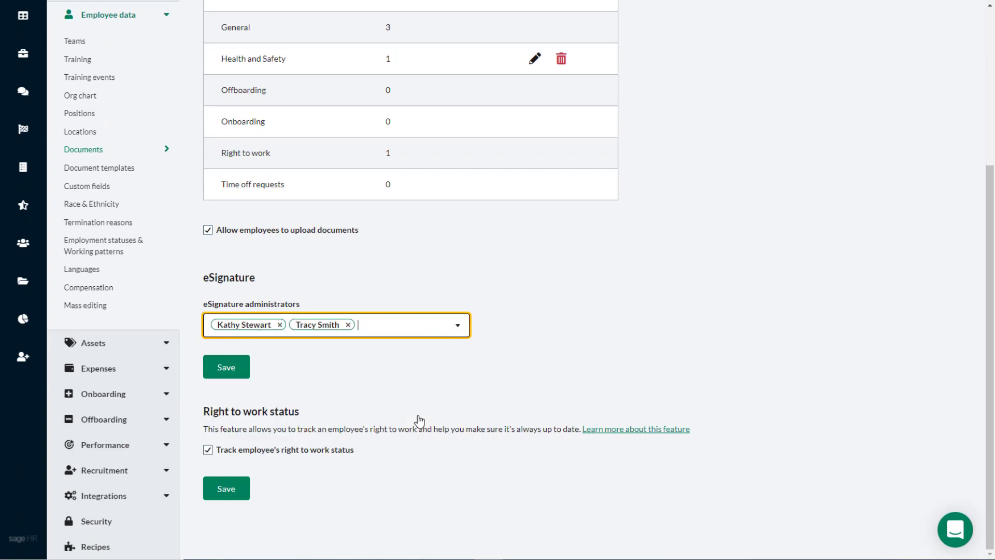
pyautogui.click(226, 372)
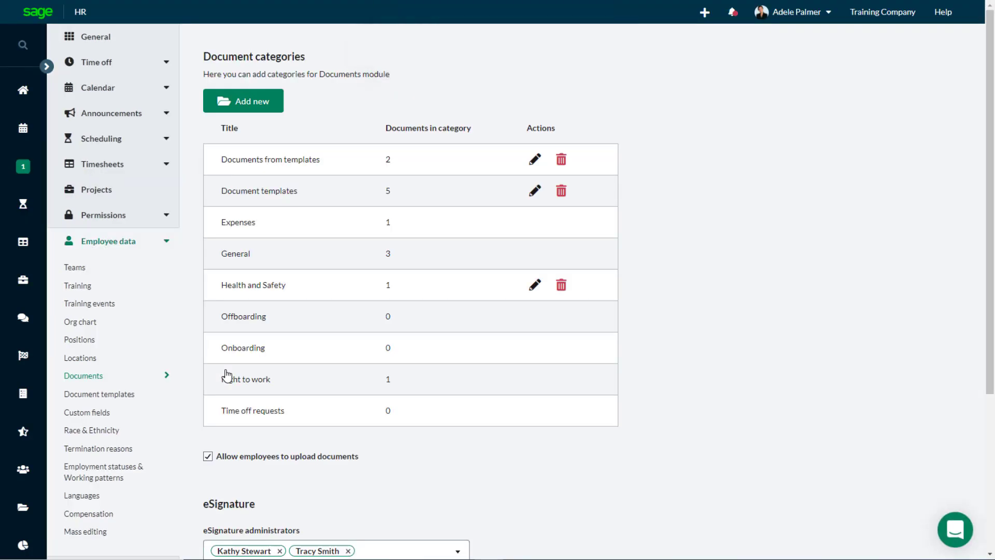
# Step: Create a signable document from Documents and upload Zest_Quote_January_2022.pdf
pyautogui.click(26, 516)
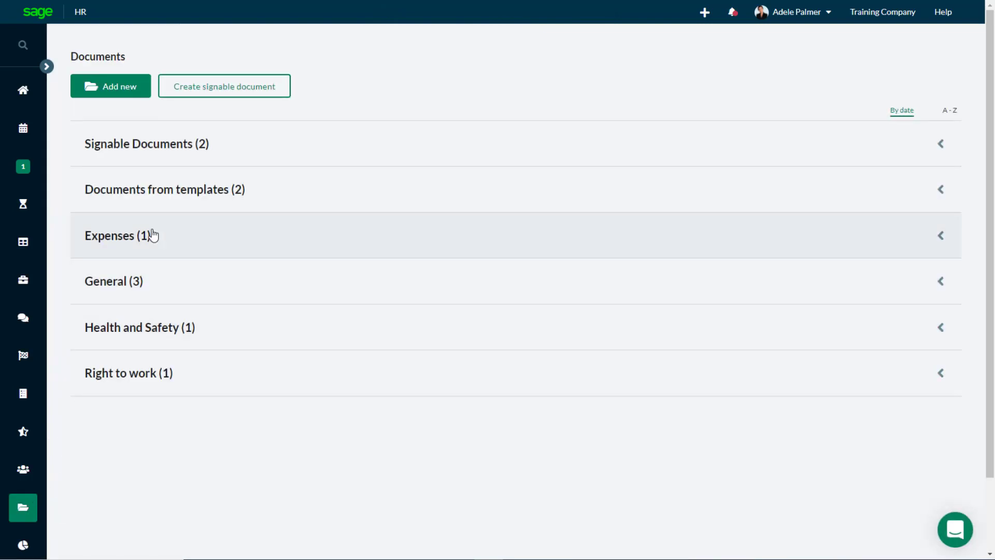
pyautogui.click(224, 93)
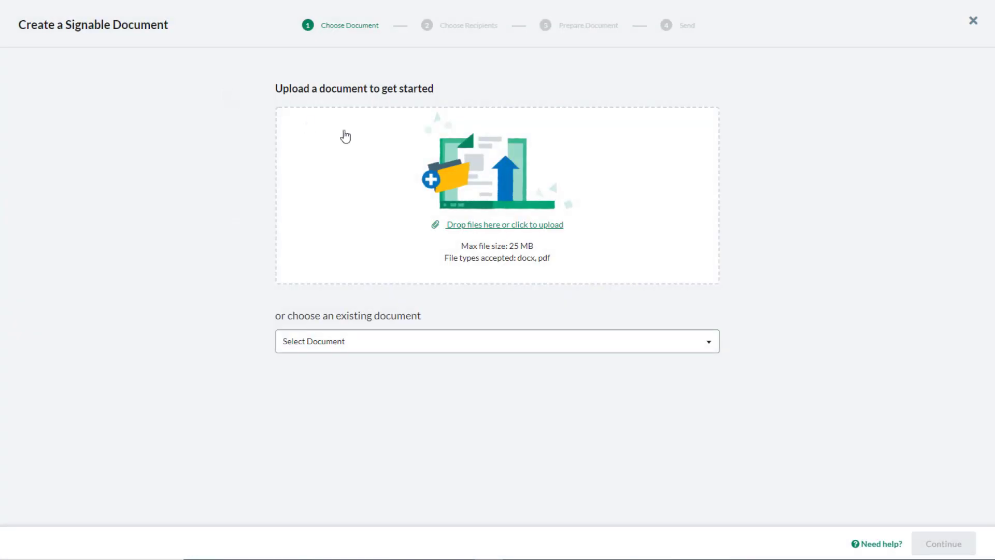
pyautogui.click(490, 228)
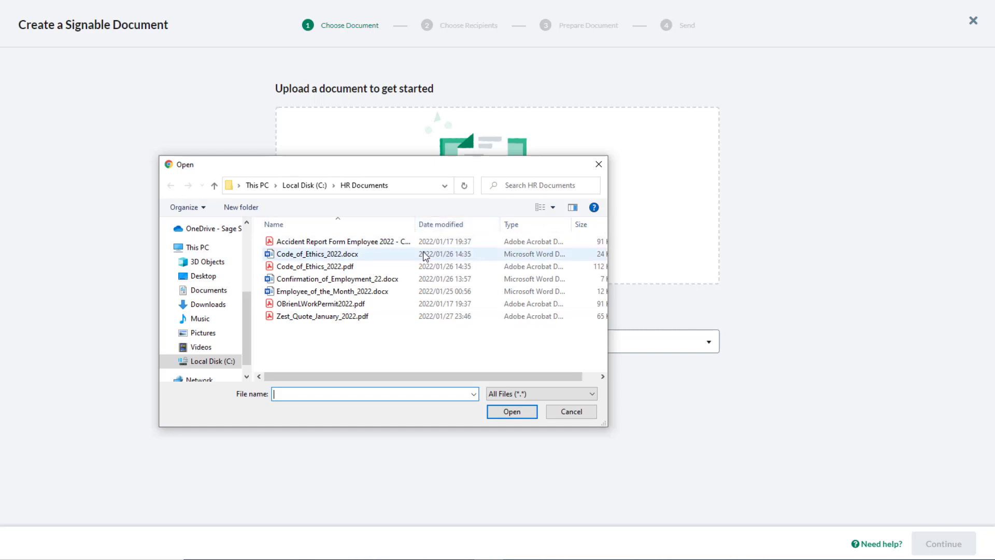
pyautogui.click(382, 317)
pyautogui.click(512, 411)
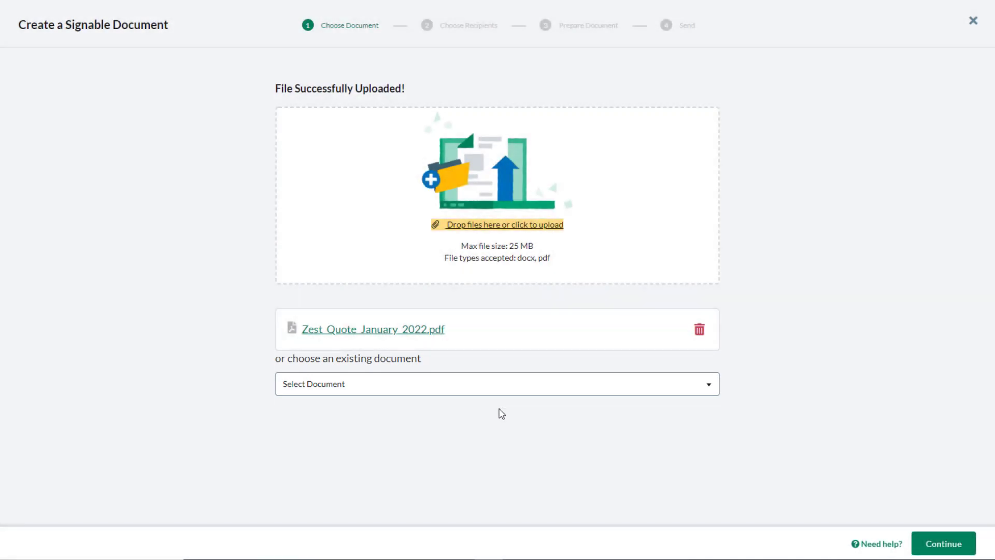
# Step: On the recipients step, keep 'Recipients all sign the same document' selected
pyautogui.click(937, 545)
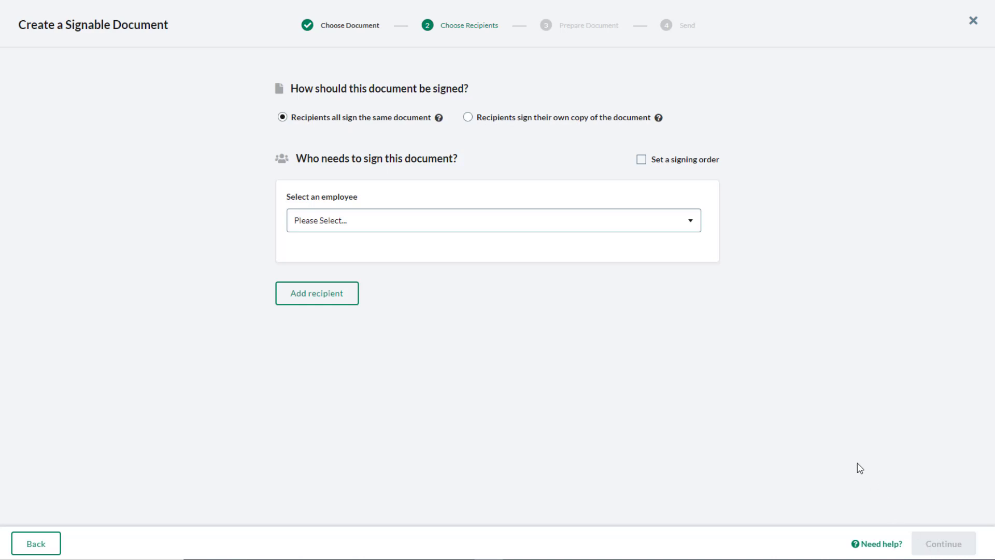
pyautogui.click(469, 118)
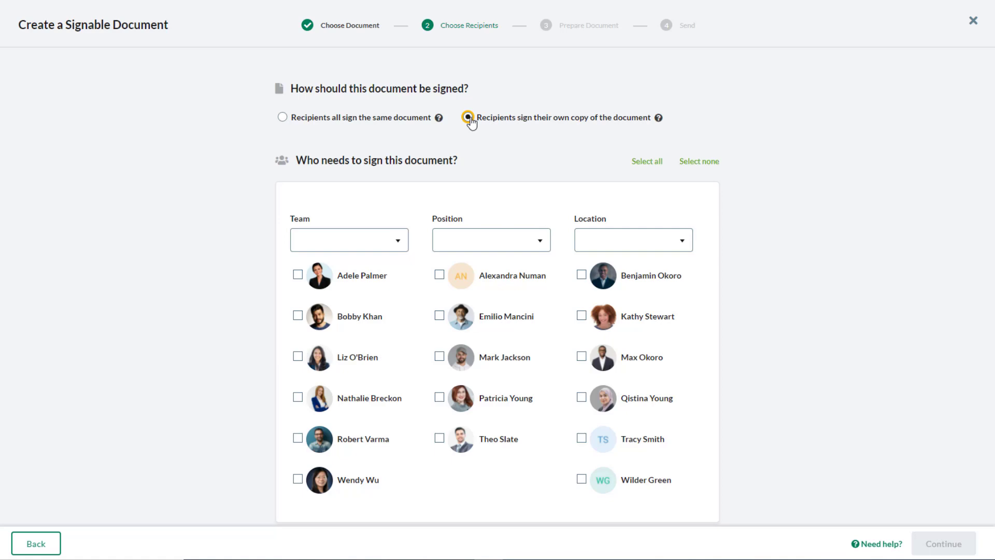
pyautogui.click(282, 117)
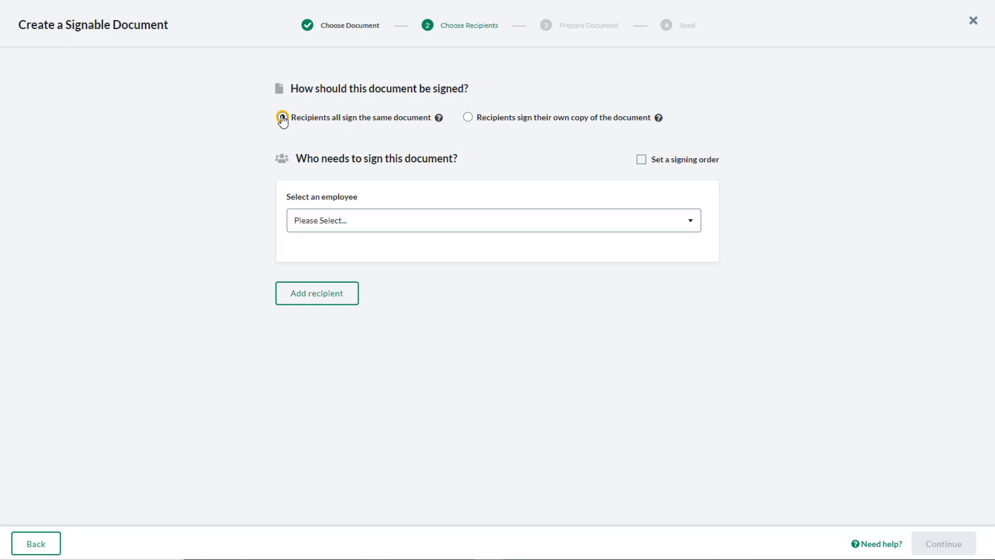
# Step: Add two employee signers and enable a signing order with the second one signing first
pyautogui.click(303, 225)
pyautogui.write('q')
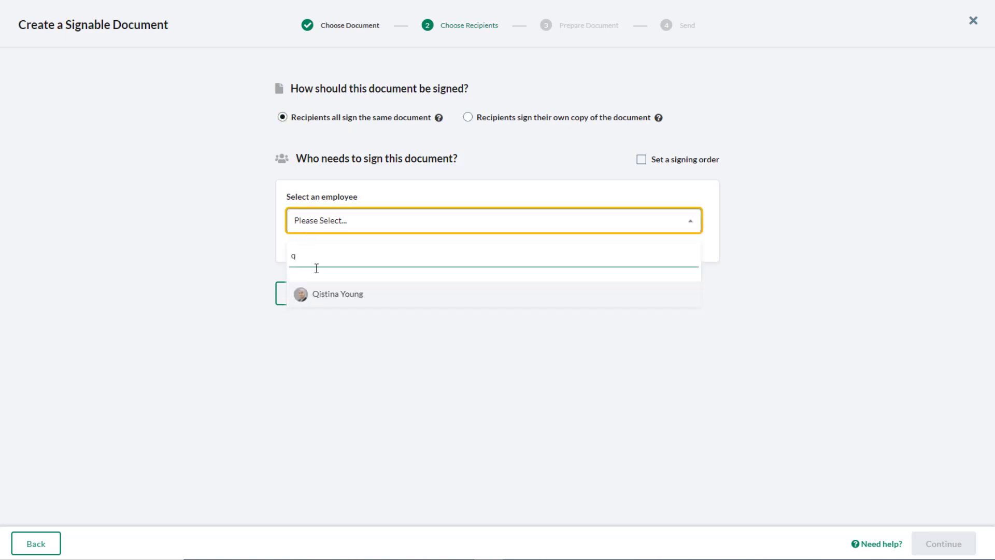
pyautogui.click(327, 297)
pyautogui.click(316, 299)
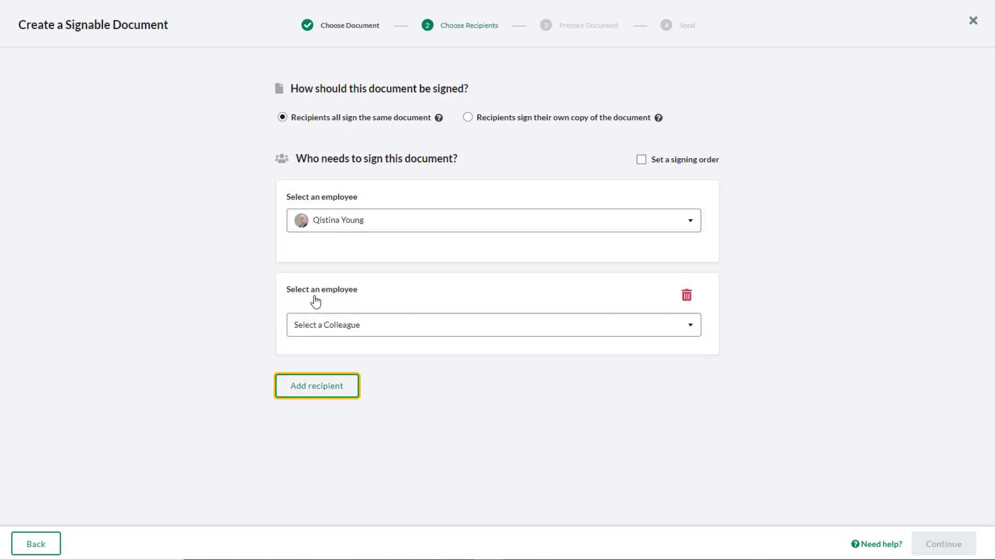
pyautogui.click(315, 326)
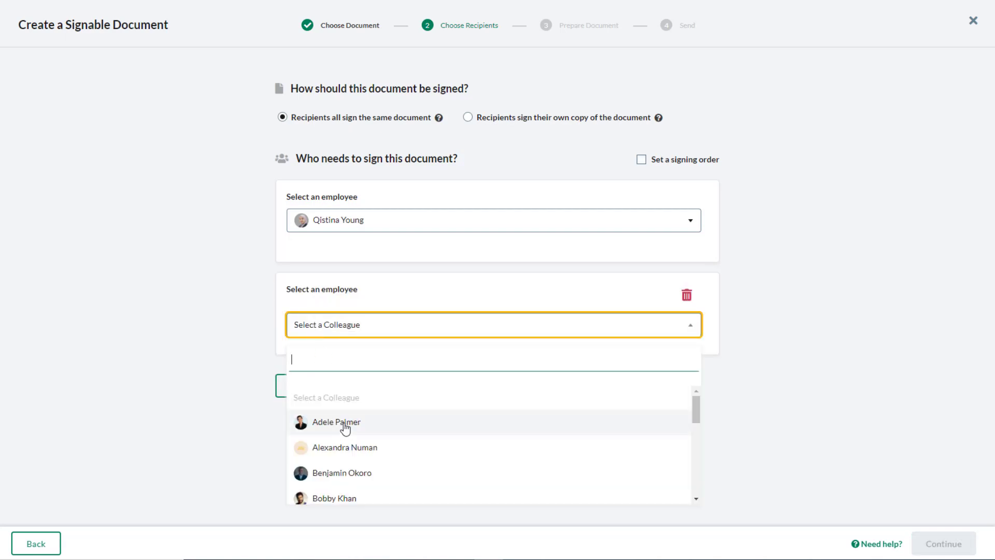
pyautogui.click(372, 424)
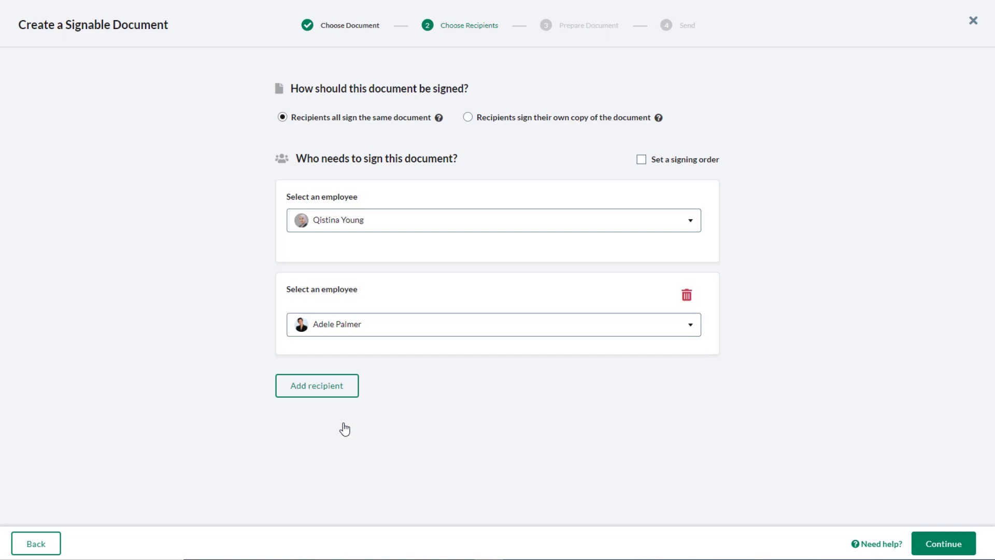
pyautogui.click(641, 160)
pyautogui.click(259, 241)
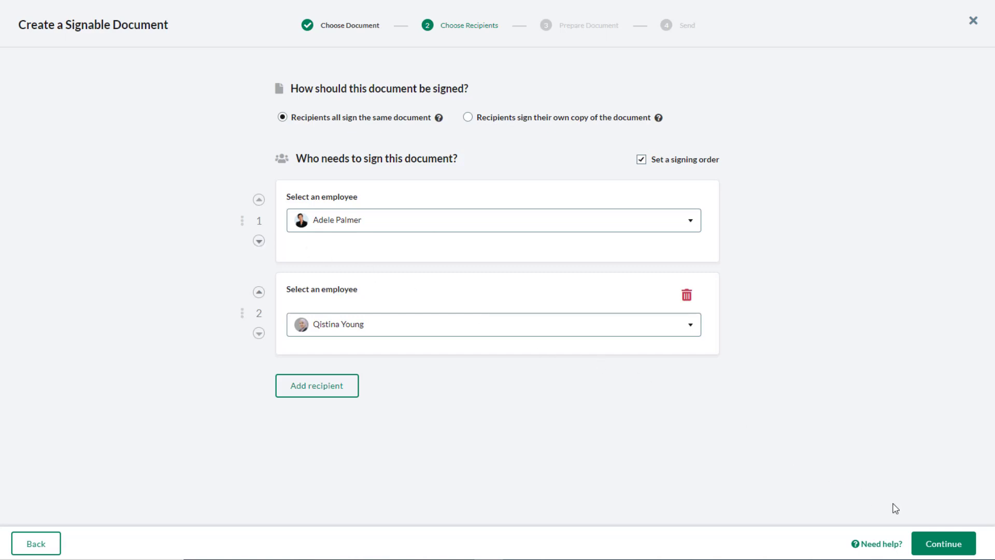
# Step: Place a signature field beside Accepted by, assigned to the first recipient
pyautogui.click(944, 544)
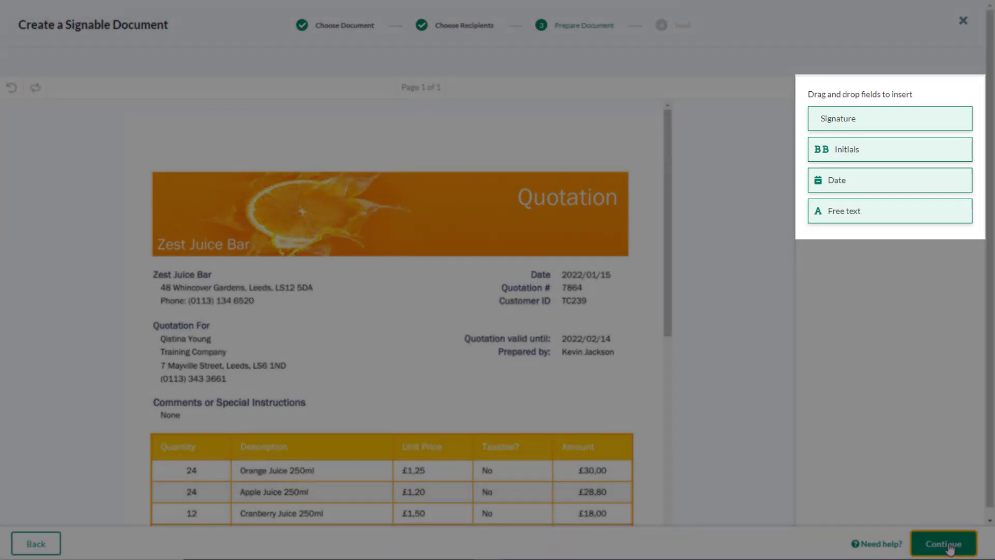
pyautogui.scroll(-5, 424, 320)
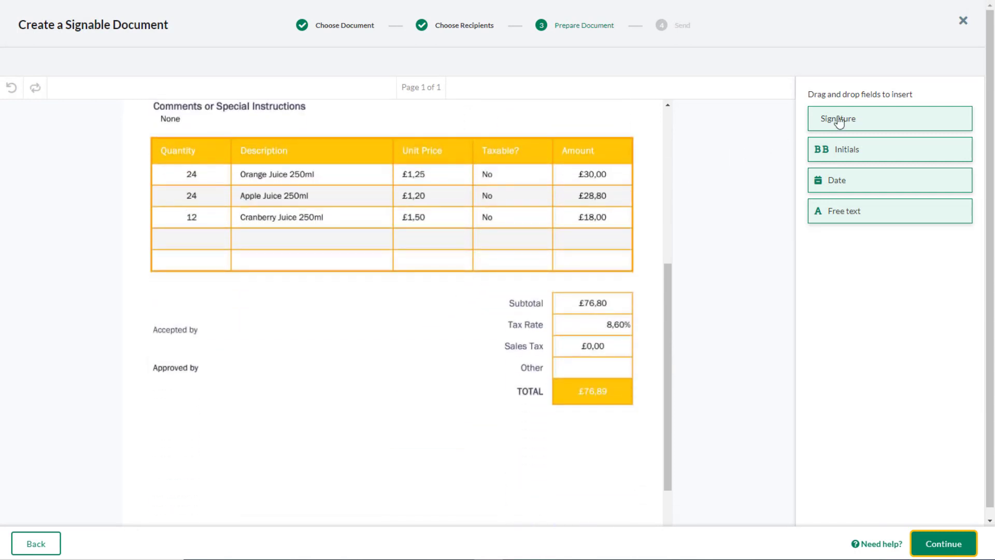
pyautogui.moveTo(829, 123)
pyautogui.mouseDown()
pyautogui.moveTo(751, 135)
pyautogui.moveTo(252, 317)
pyautogui.moveTo(218, 318)
pyautogui.mouseUp()
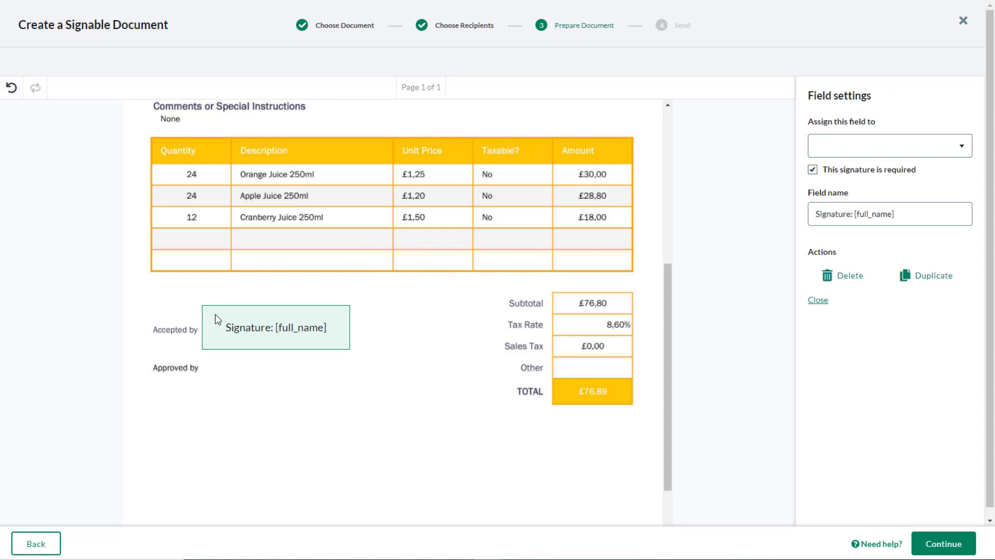
pyautogui.click(961, 147)
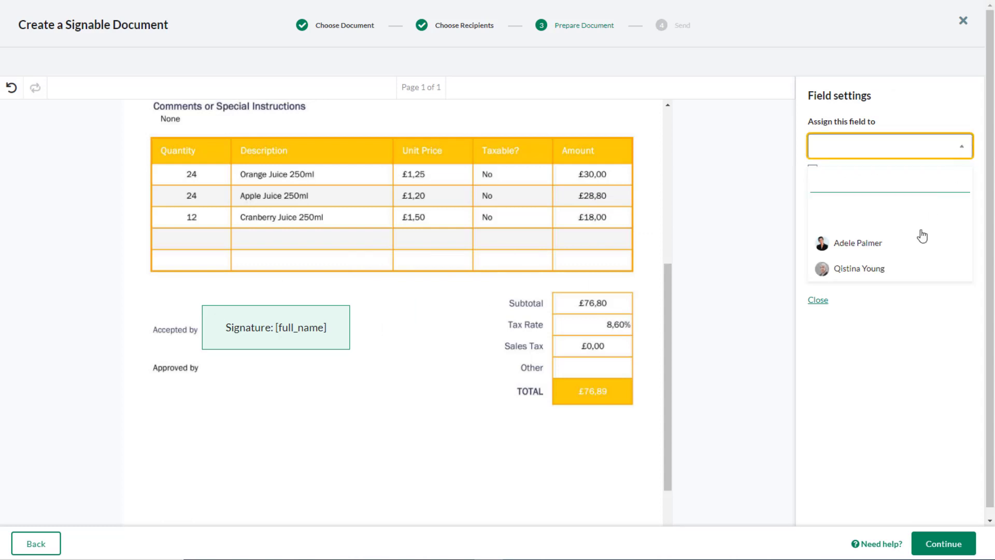
pyautogui.click(921, 251)
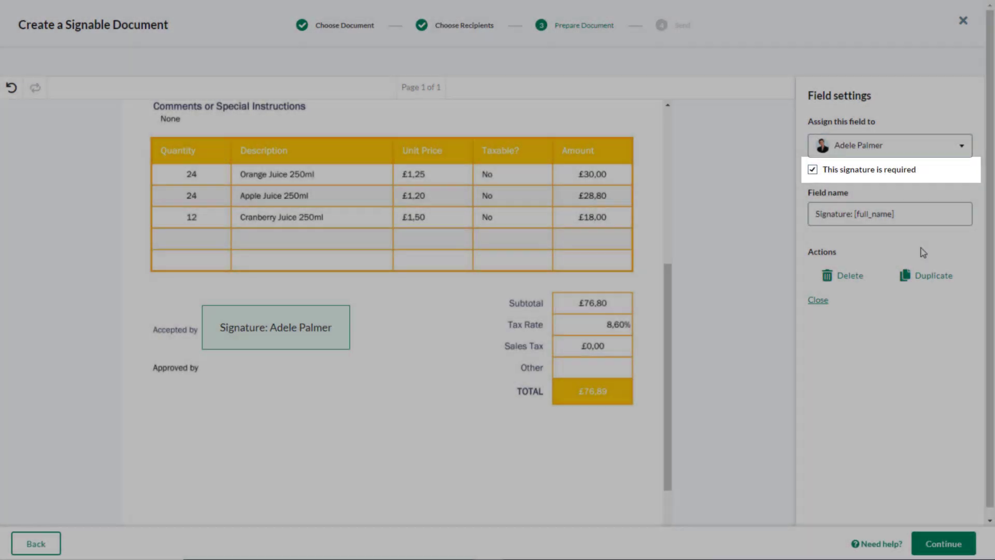
pyautogui.click(819, 299)
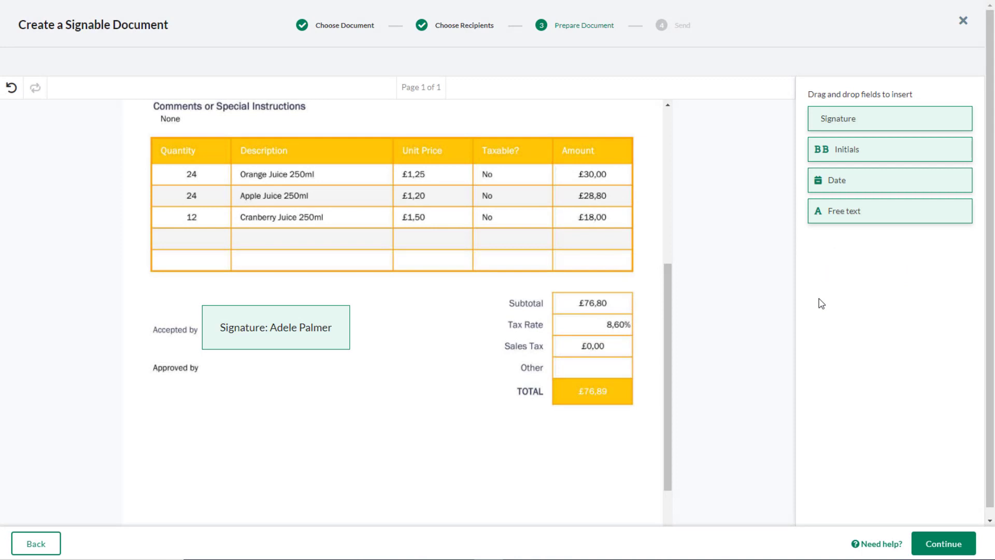
# Step: Add a Date field next to that signature, also assigned to the first recipient
pyautogui.moveTo(835, 190)
pyautogui.mouseDown()
pyautogui.moveTo(385, 327)
pyautogui.moveTo(392, 433)
pyautogui.mouseUp()
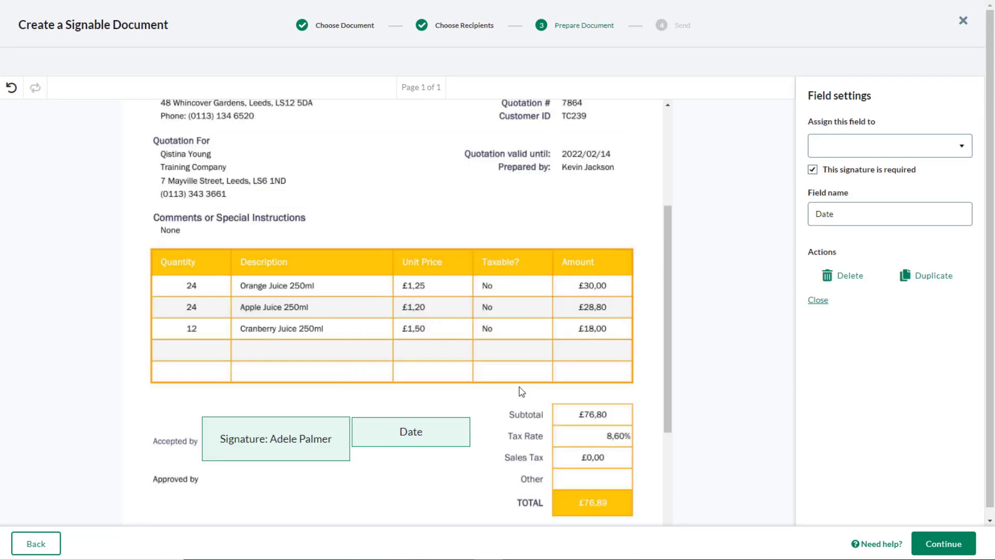
pyautogui.click(962, 146)
pyautogui.click(933, 242)
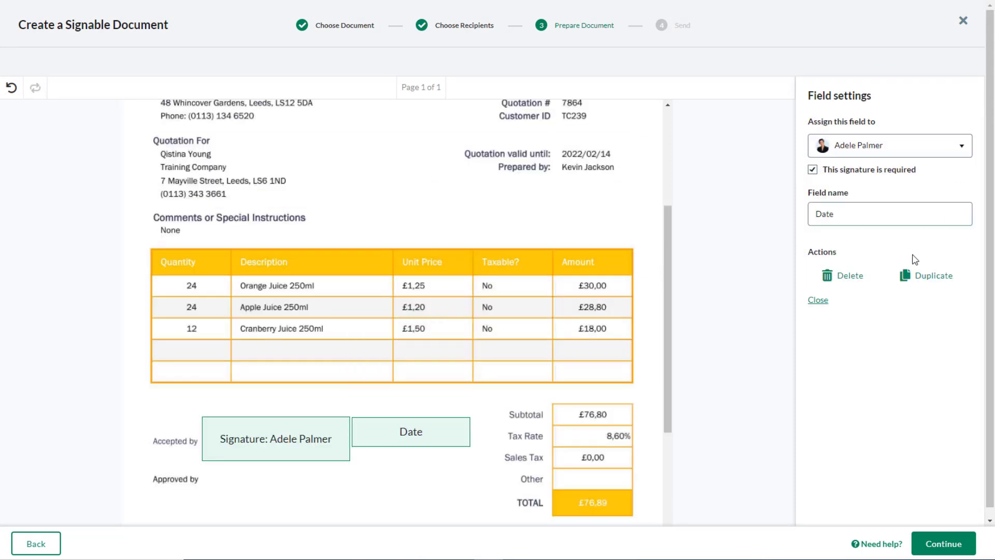
pyautogui.click(820, 299)
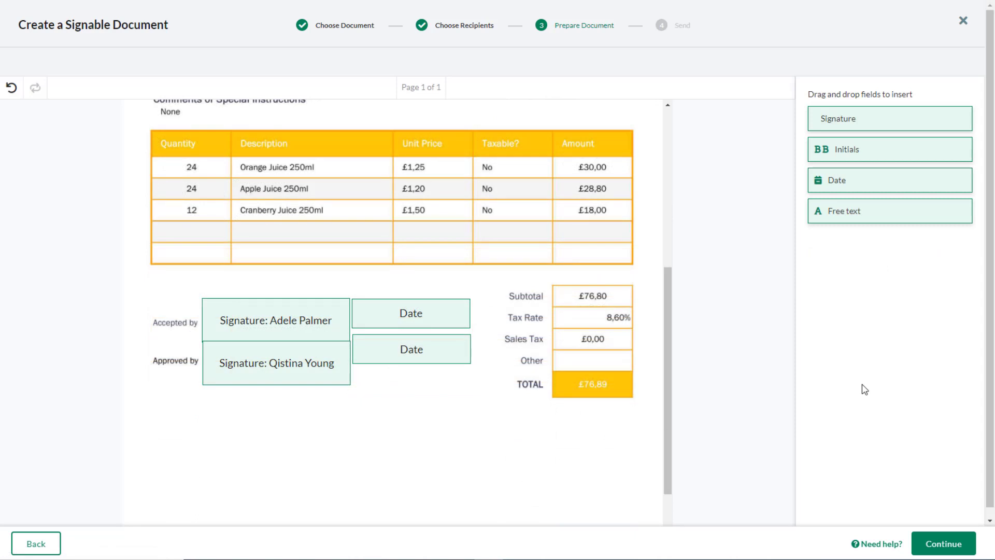
# Step: Write the email: 'Hello,', a request to sign soon, 'Thanks,' and 'Finance Team' on separate lines
pyautogui.click(945, 545)
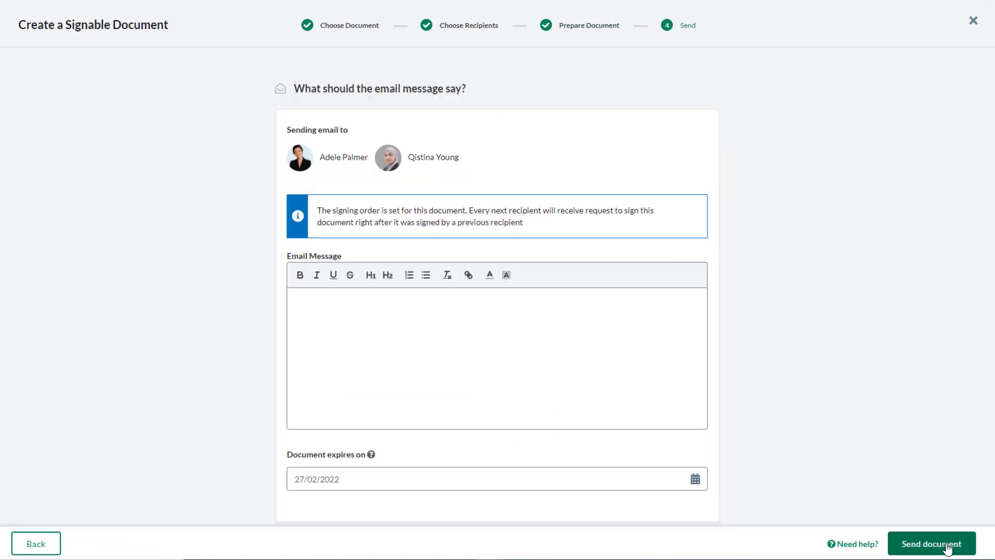
pyautogui.click(345, 306)
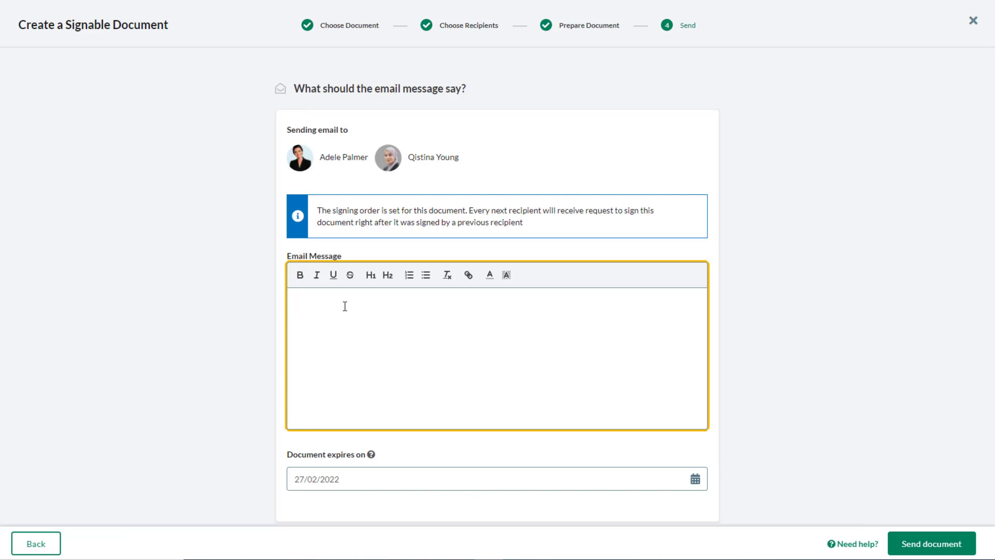
pyautogui.write('Hello,')
pyautogui.press('Return')
pyautogui.press('Return')
pyautogui.write('Please add your signature to this document as soon as you can.')
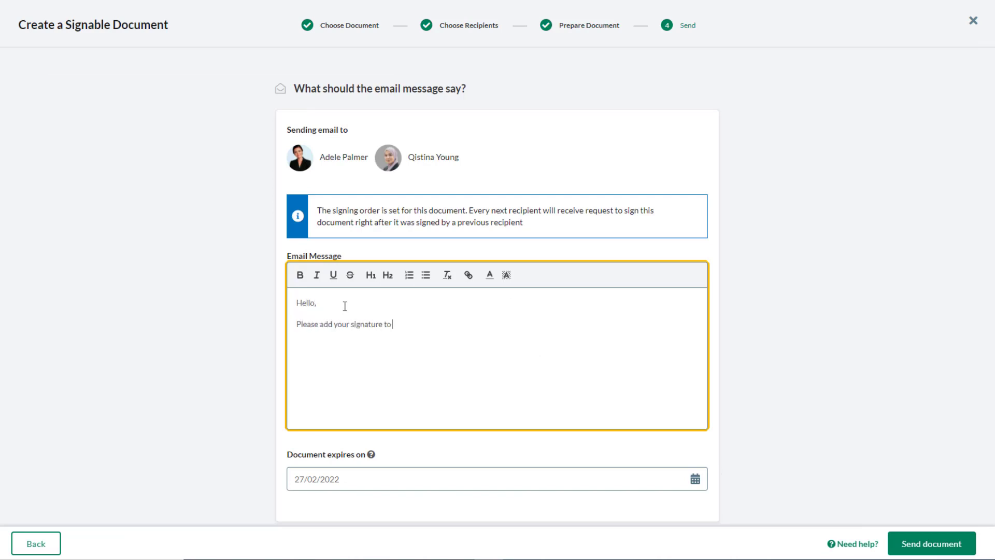
pyautogui.press('Return')
pyautogui.write('Thanks,')
pyautogui.press('Return')
pyautogui.write('Finance Team')
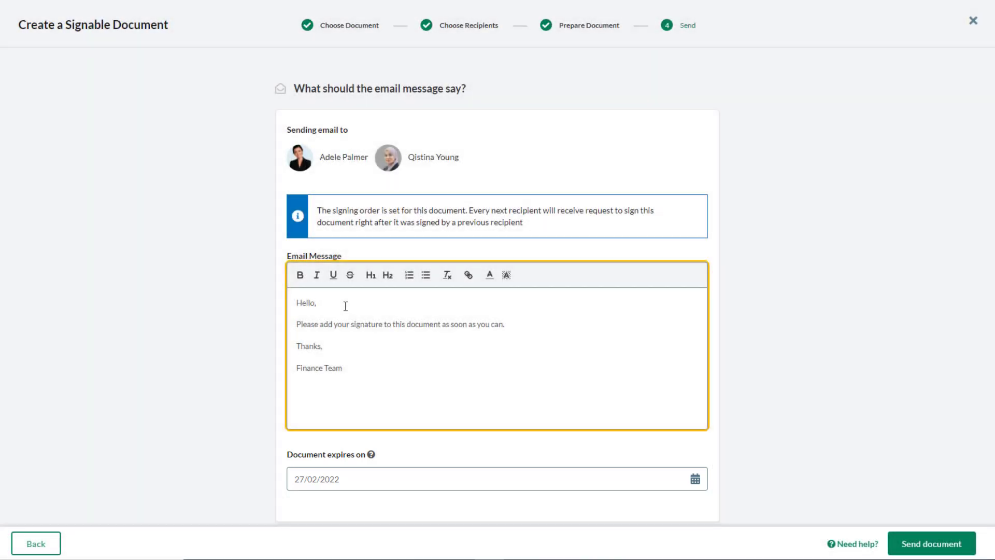
# Step: Send the quote for signature and leave the wizard for the home dashboard
pyautogui.click(933, 553)
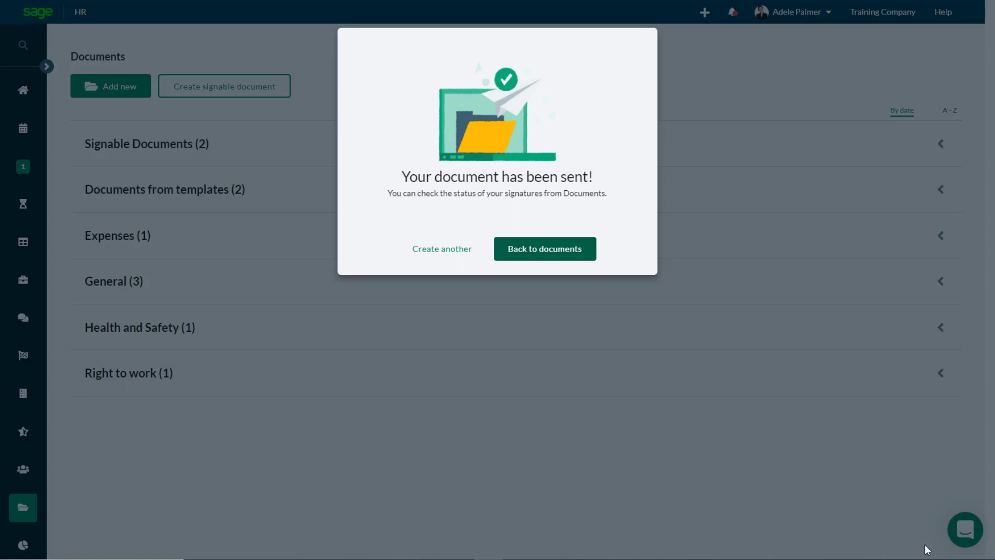
pyautogui.click(548, 256)
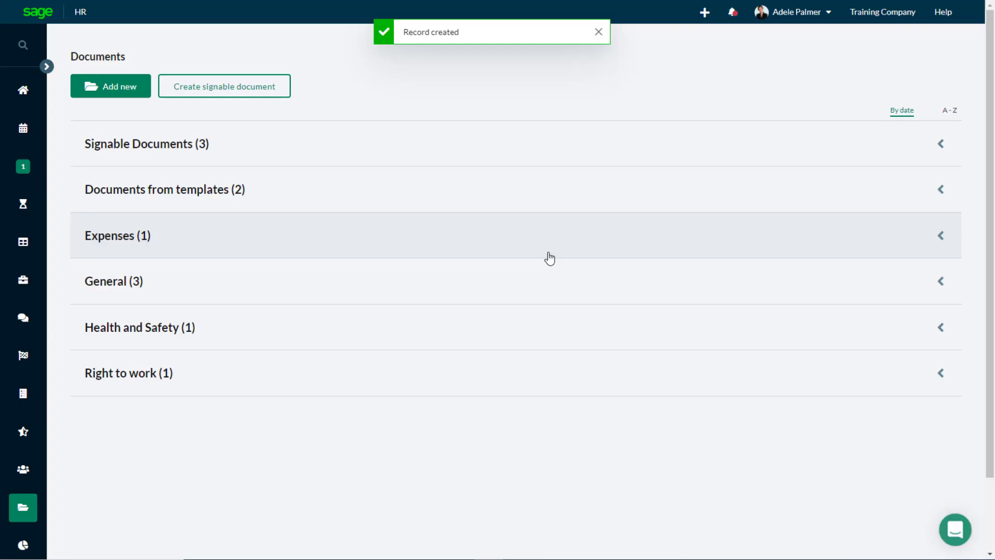
pyautogui.click(23, 91)
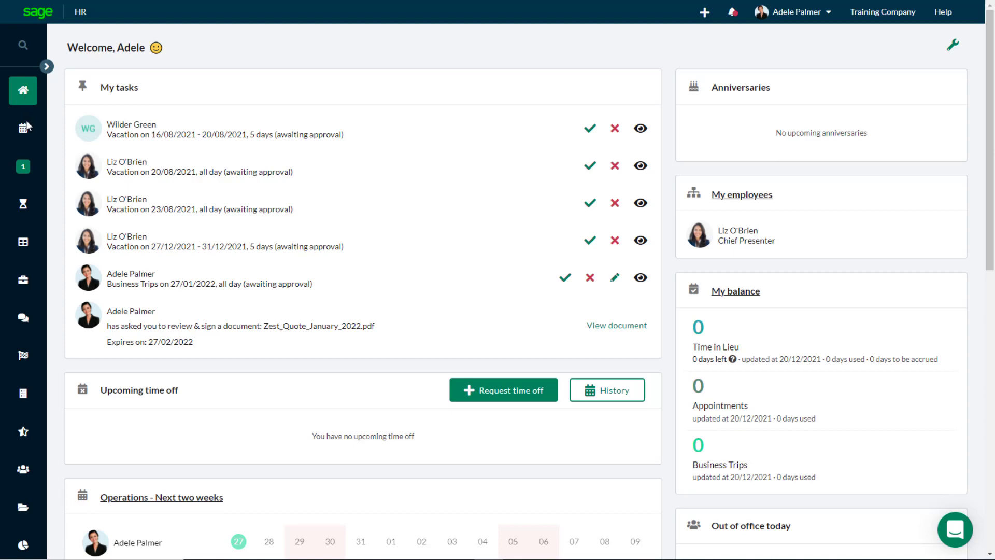
# Step: In Signable Documents, preview the Zest quote to confirm it is awaiting both signatures
pyautogui.click(23, 515)
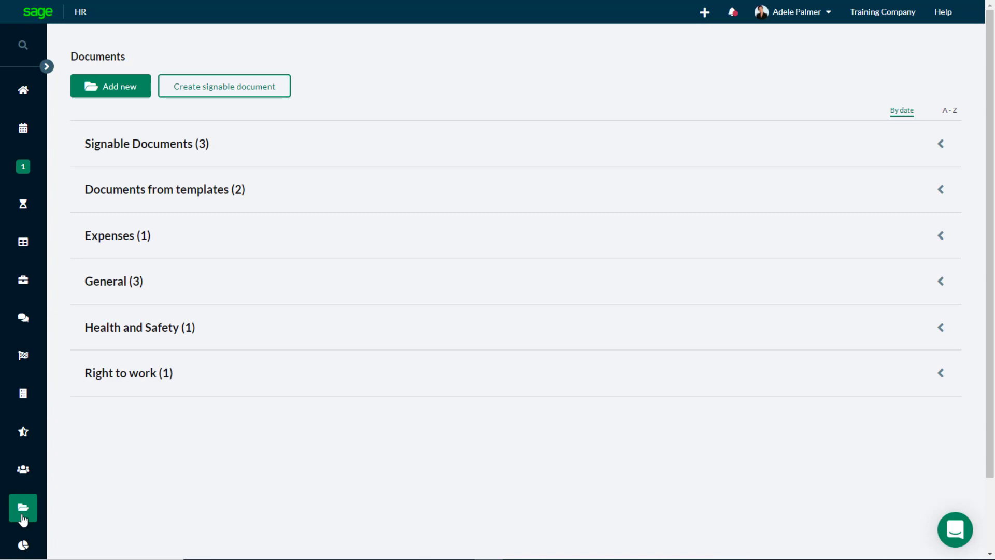
pyautogui.click(188, 152)
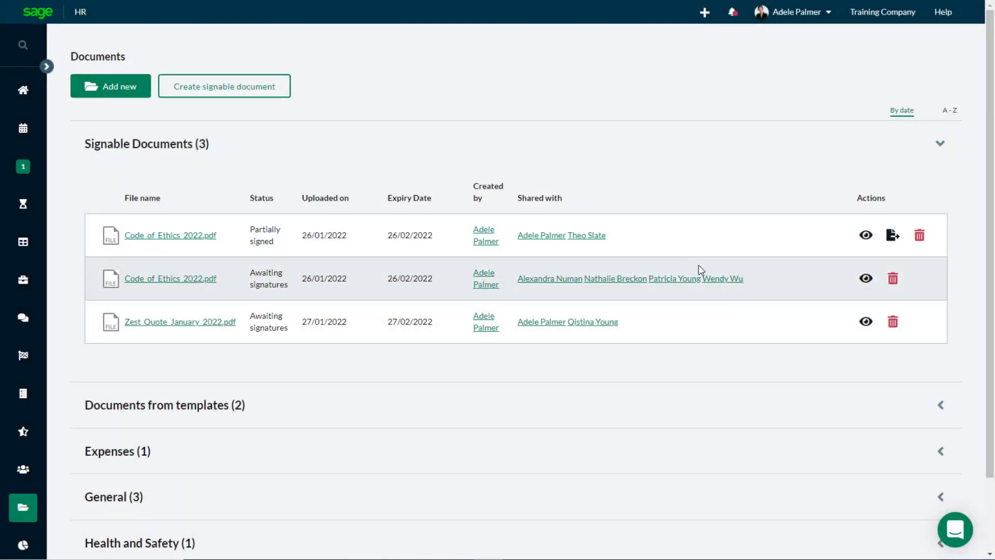
pyautogui.click(866, 322)
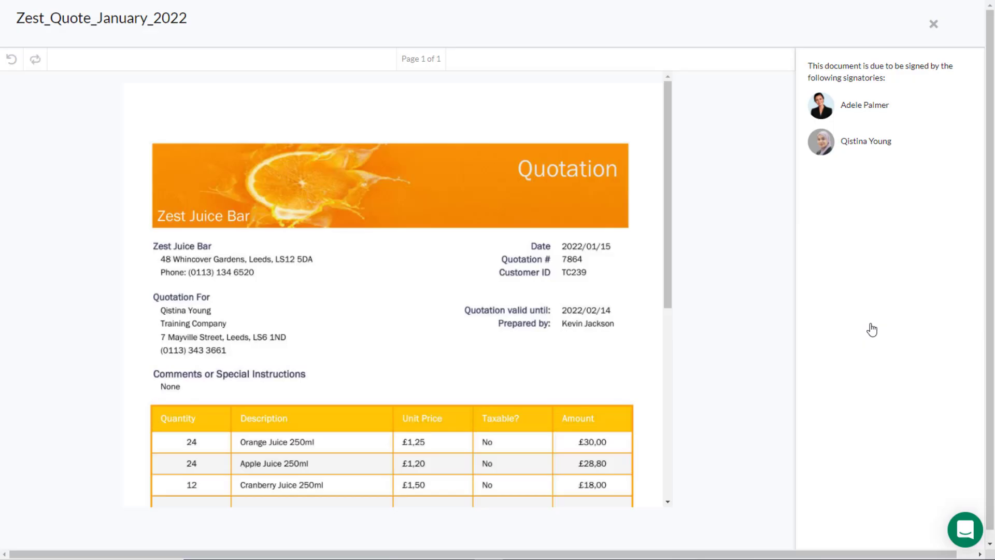
pyautogui.scroll(-1, 872, 329)
pyautogui.scroll(-3, 682, 358)
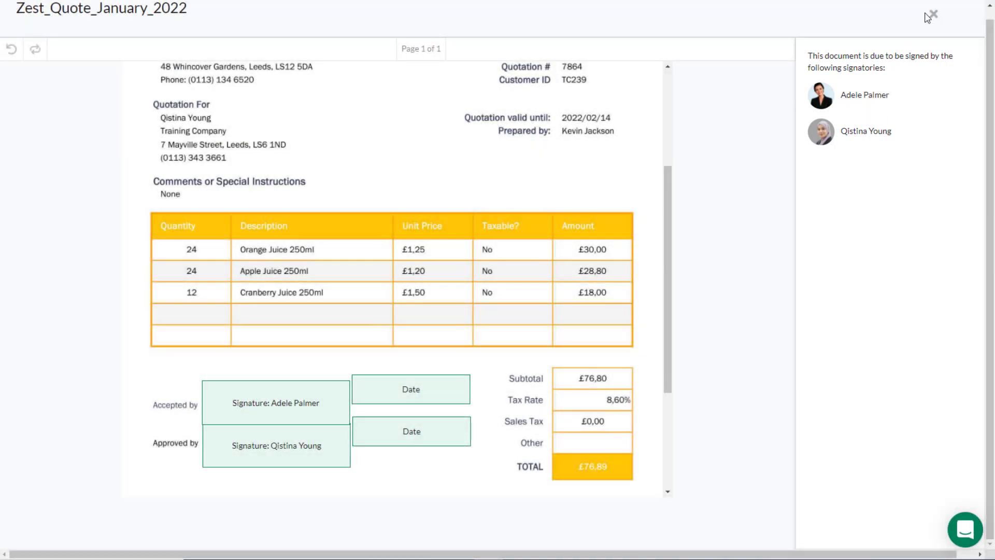
pyautogui.click(933, 14)
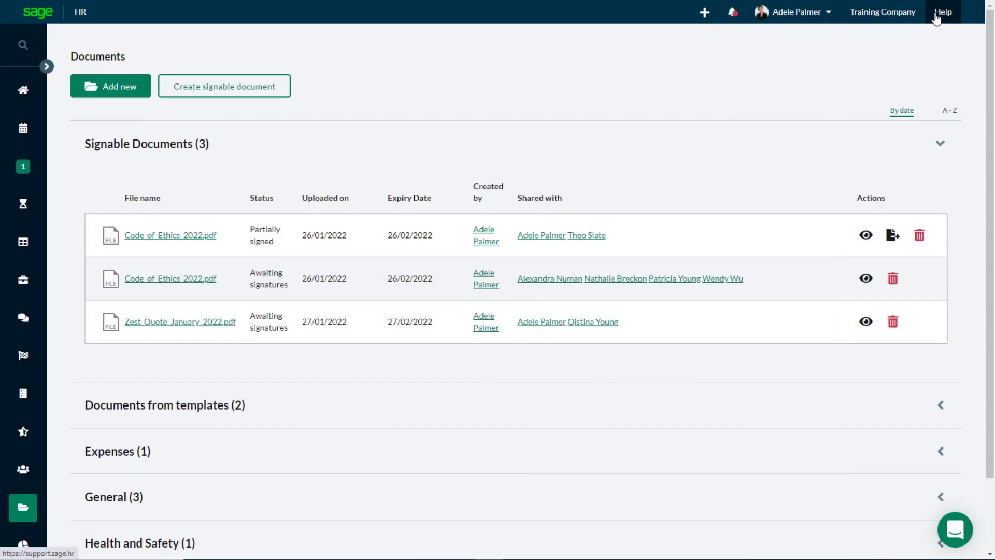